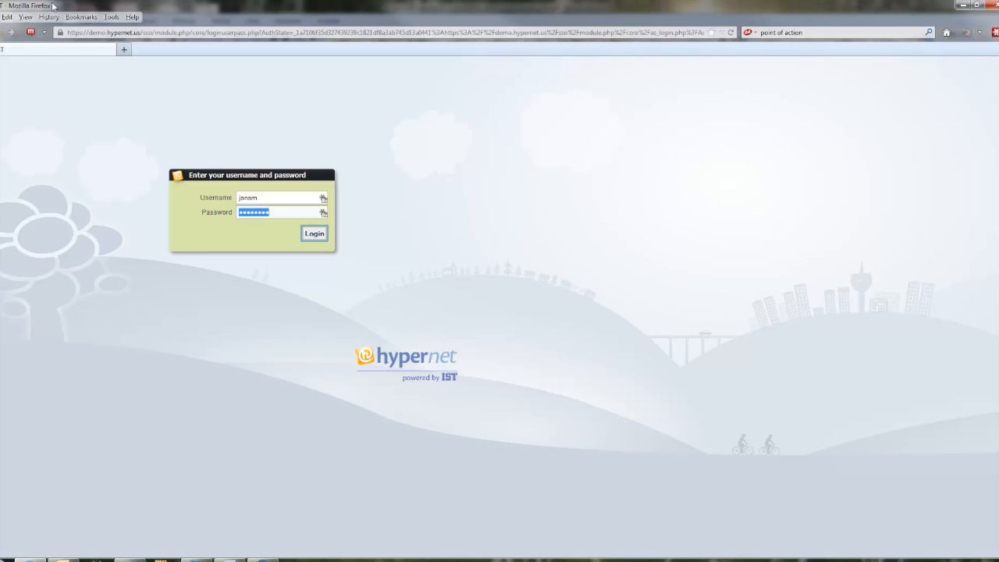
Step: Log in with the prefilled credentials and open the form for adding a new student
{"action": "left_click", "coordinate": [315, 234]}
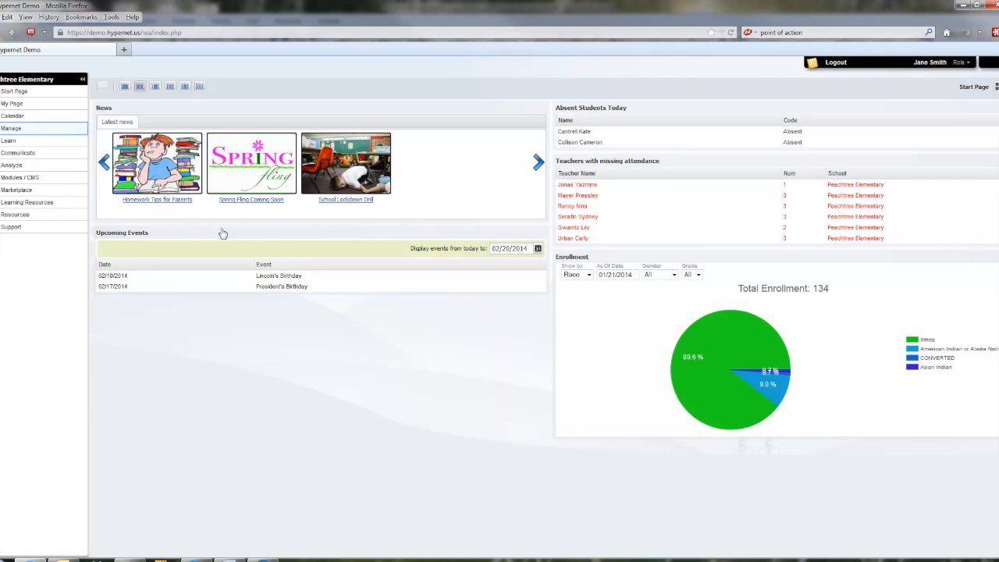
{"action": "left_click", "coordinate": [24, 129]}
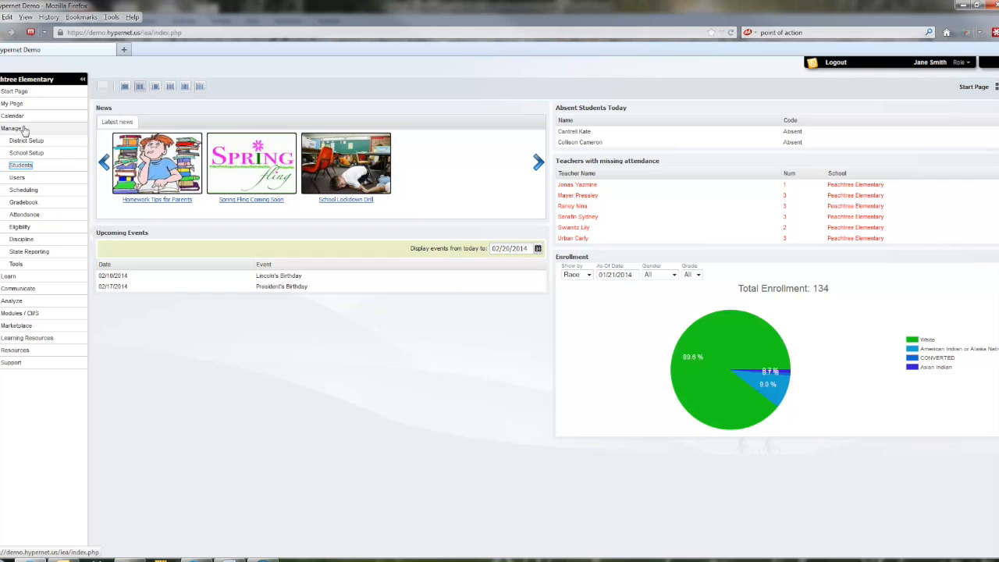
{"action": "left_click", "coordinate": [22, 167]}
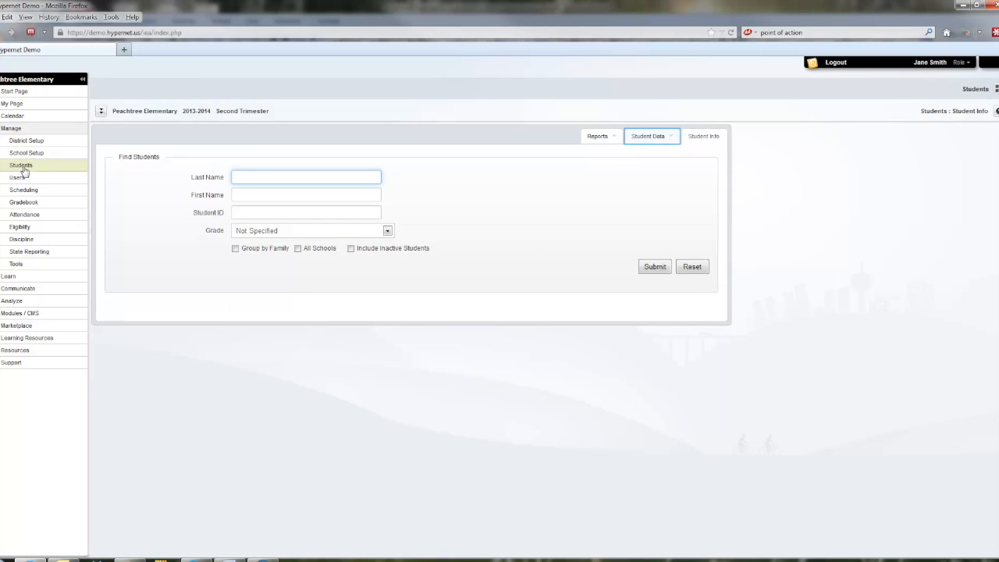
{"action": "left_click", "coordinate": [666, 140]}
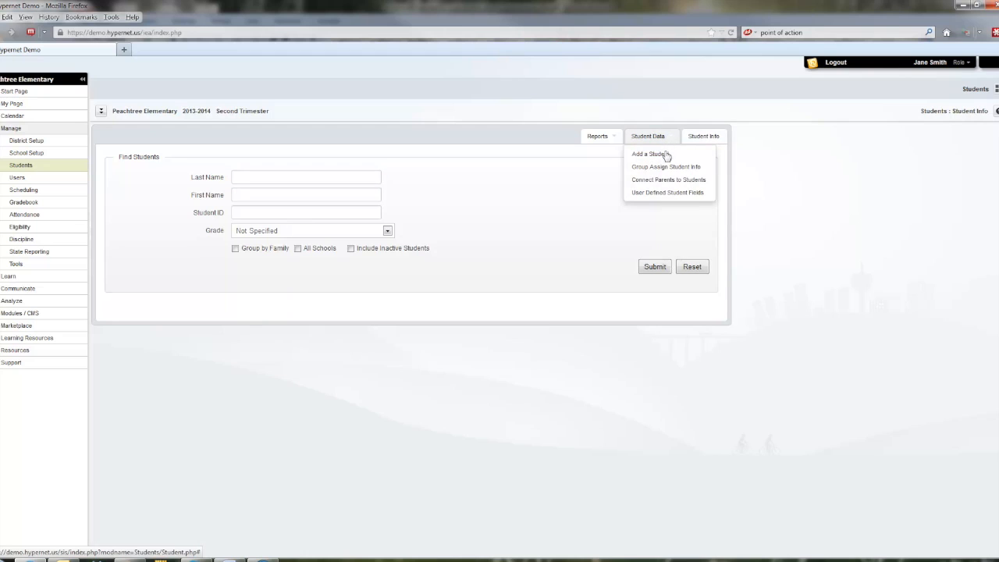
{"action": "left_click", "coordinate": [667, 155]}
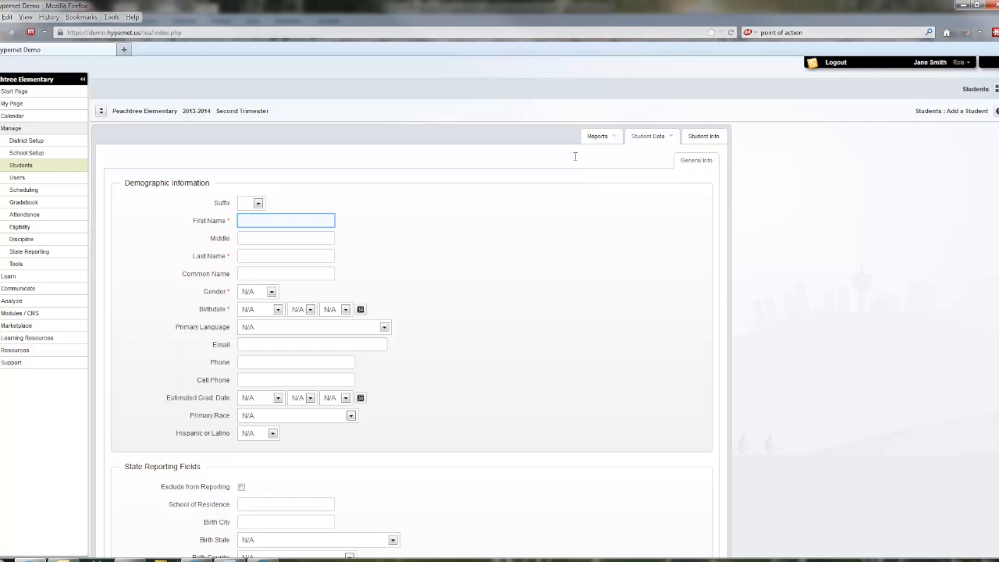
Step: Enter the new student's first and last name, and acknowledge the possible duplicate notice
{"action": "left_click", "coordinate": [301, 221]}
{"action": "key", "text": "Tab"}
{"action": "key", "text": "Tab"}
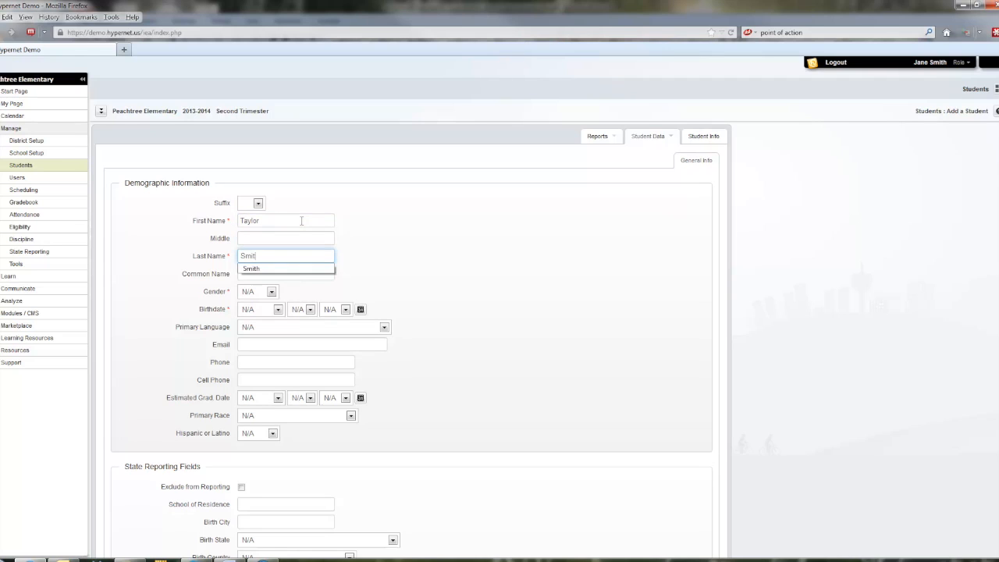
{"action": "key", "text": "Tab"}
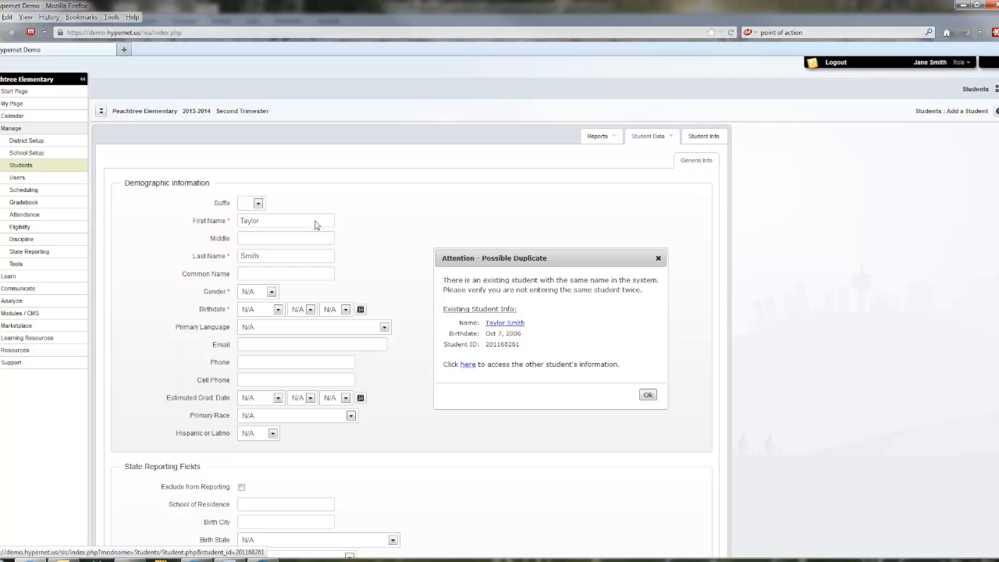
{"action": "left_click", "coordinate": [649, 396]}
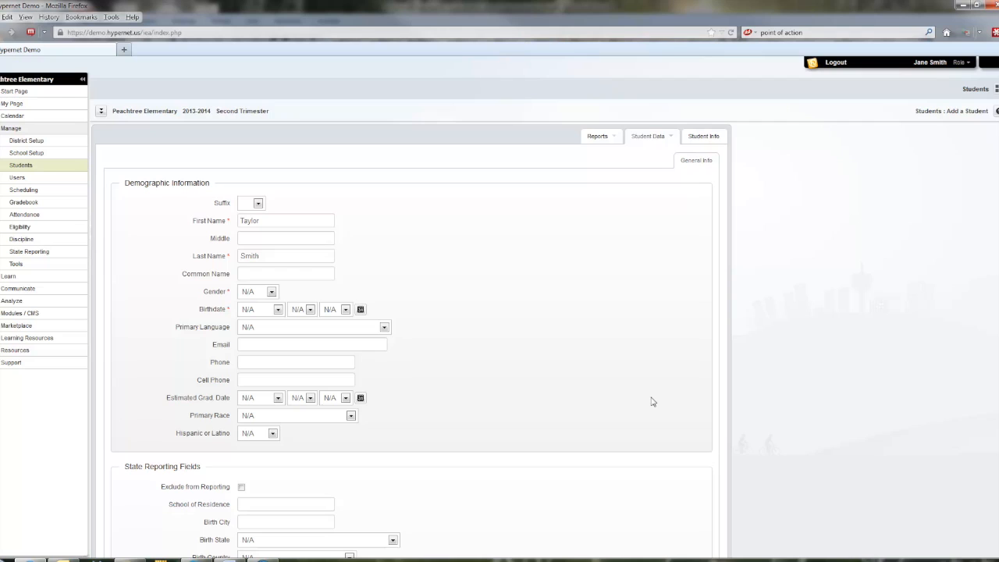
Step: Set the new student's gender to Female in the demographic information
{"action": "key", "text": "Tab"}
{"action": "left_click", "coordinate": [460, 387]}
{"action": "left_click", "coordinate": [272, 293]}
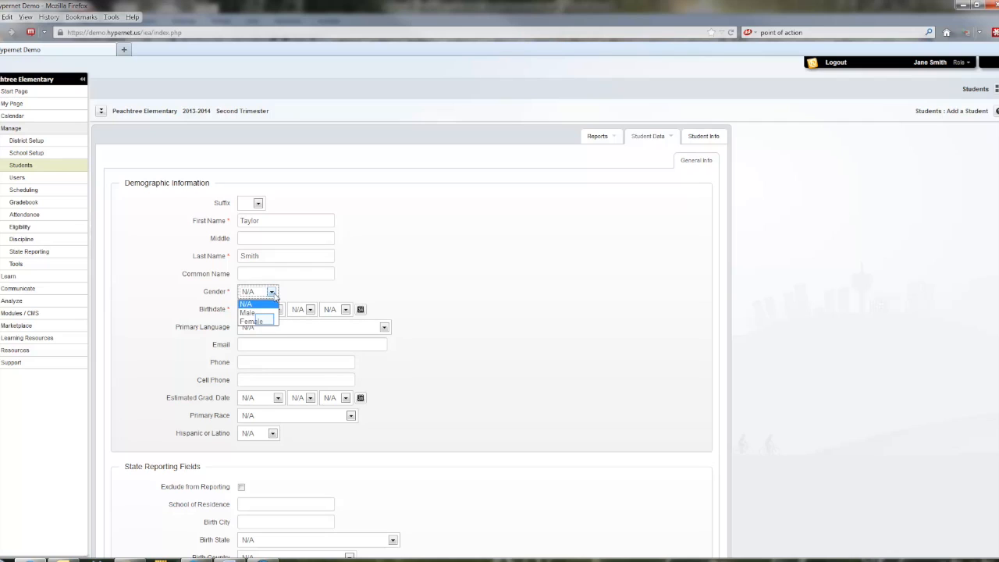
{"action": "left_click", "coordinate": [266, 322]}
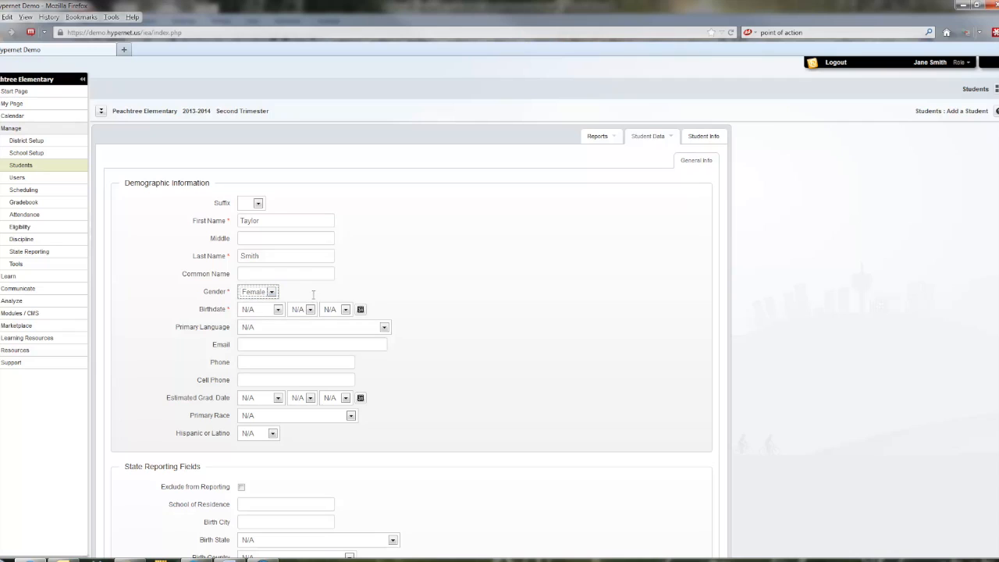
Step: Enter the student's date of birth and set the primary language to English
{"action": "key", "text": "Tab"}
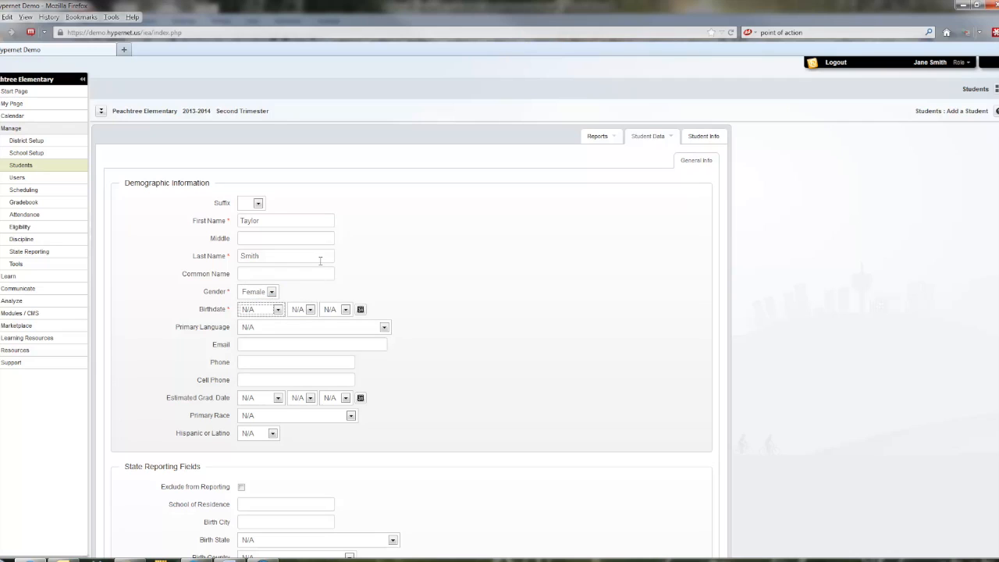
{"action": "key", "text": "Down"}
{"action": "key", "text": "Tab"}
{"action": "key", "text": "Down"}
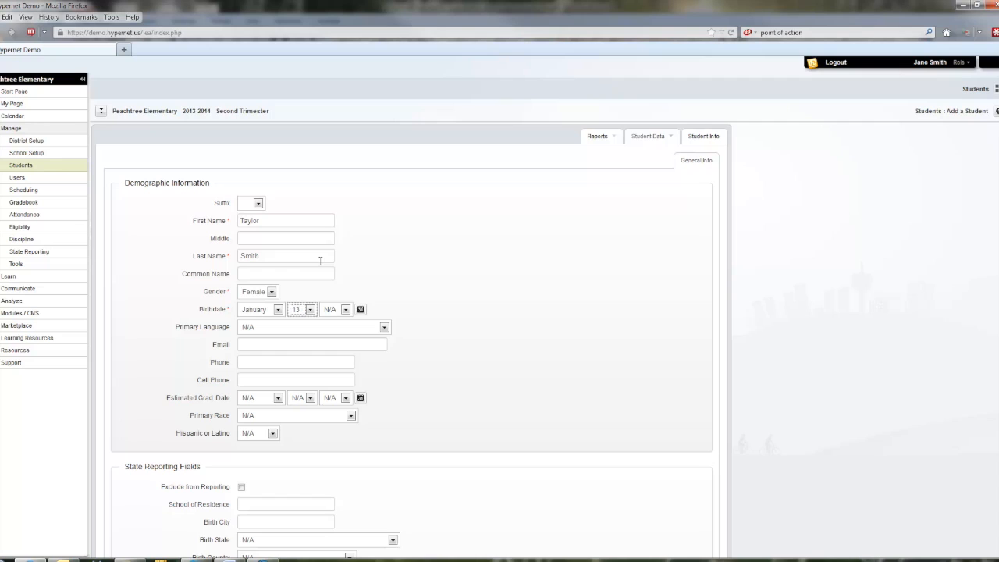
{"action": "key", "text": "Tab"}
{"action": "type", "text": "2000"}
{"action": "key", "text": "Tab"}
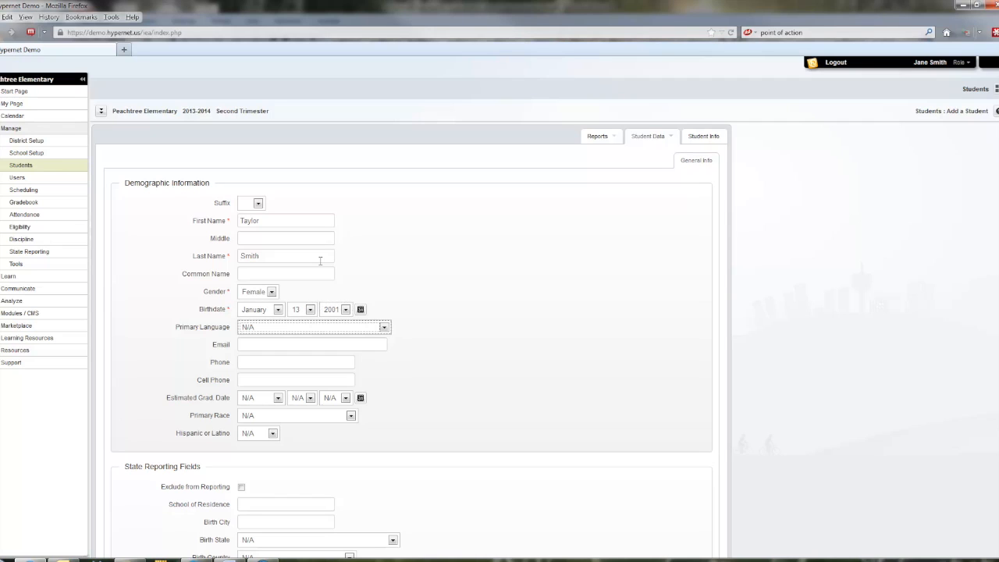
{"action": "type", "text": "e"}
{"action": "key", "text": "Tab"}
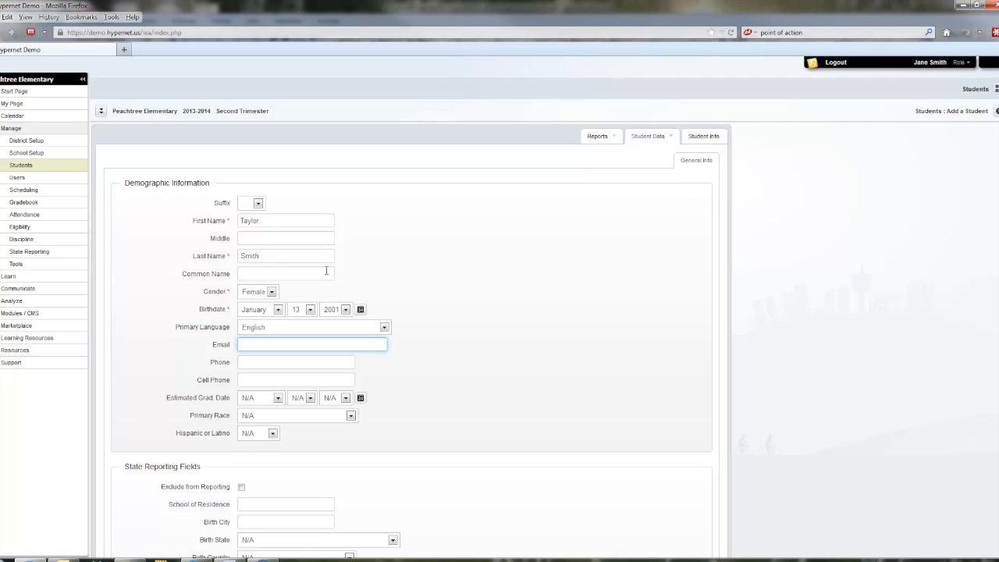
Step: Keep the school enrollment type as Primary and set the enrollment code to First Enrollment
{"action": "scroll", "coordinate": [332, 346], "scroll_direction": "down", "scroll_amount": 5}
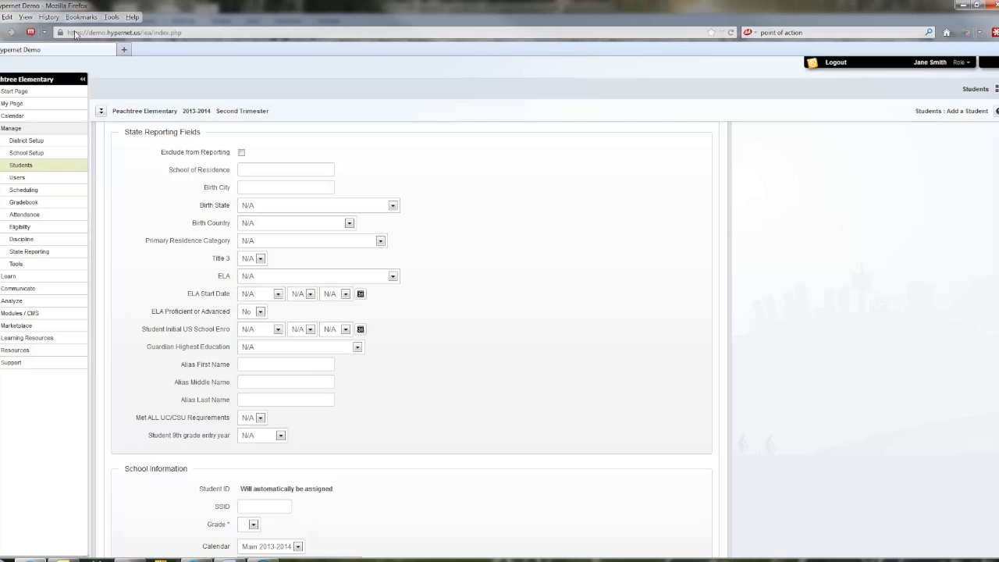
{"action": "scroll", "coordinate": [182, 446], "scroll_direction": "down", "scroll_amount": 5}
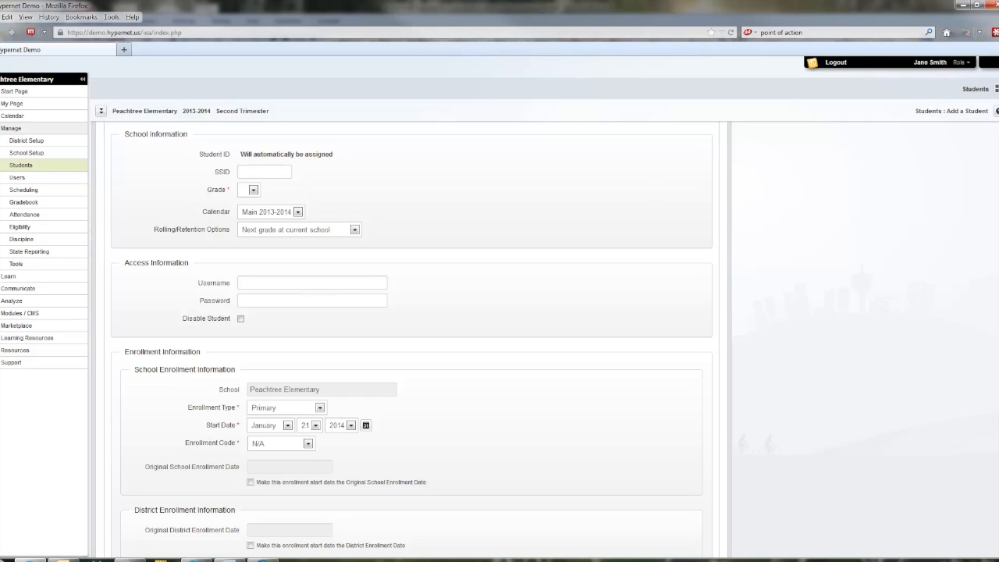
{"action": "left_click", "coordinate": [320, 408]}
{"action": "left_click", "coordinate": [232, 98]}
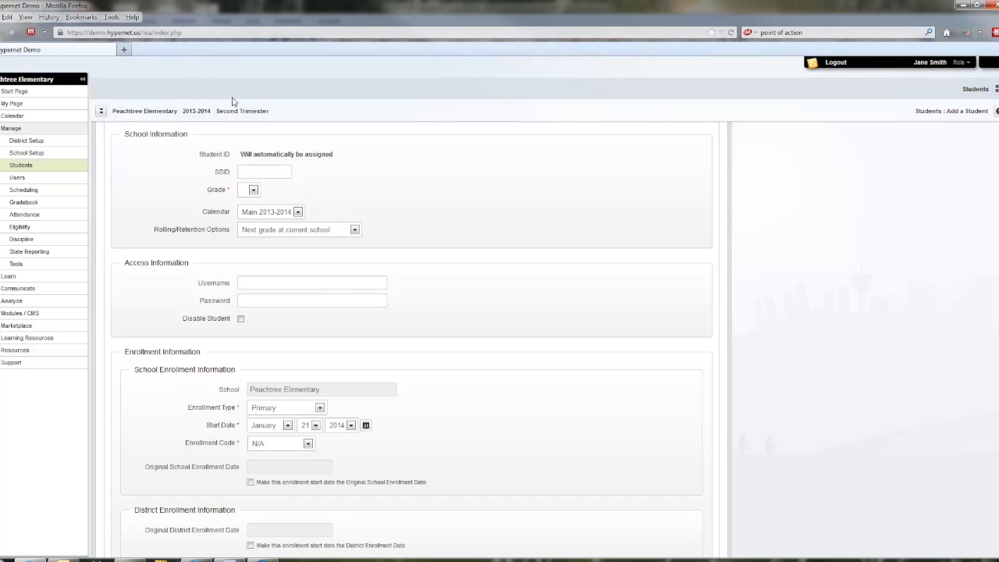
{"action": "left_click", "coordinate": [320, 408]}
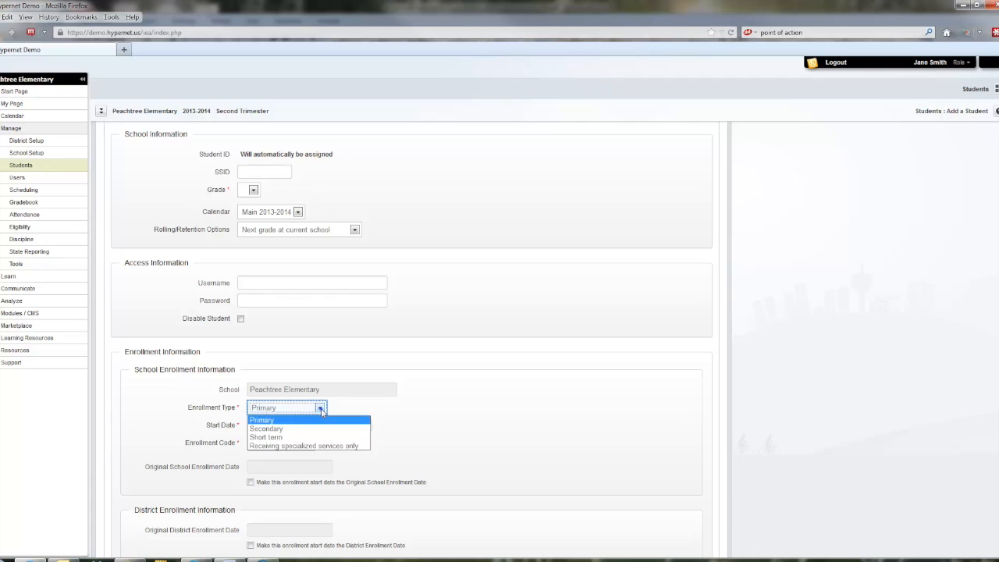
{"action": "left_click", "coordinate": [320, 409]}
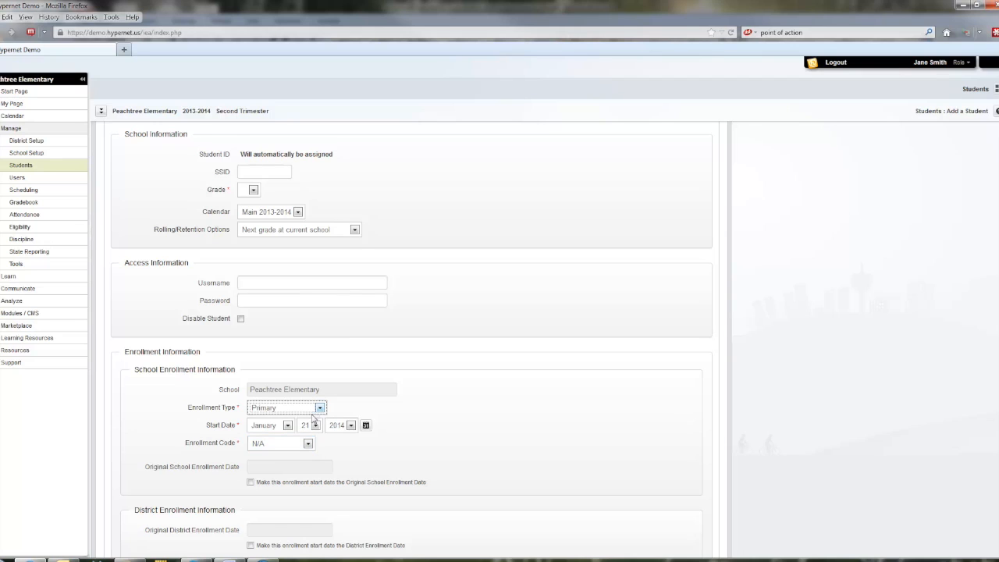
{"action": "left_click", "coordinate": [308, 444]}
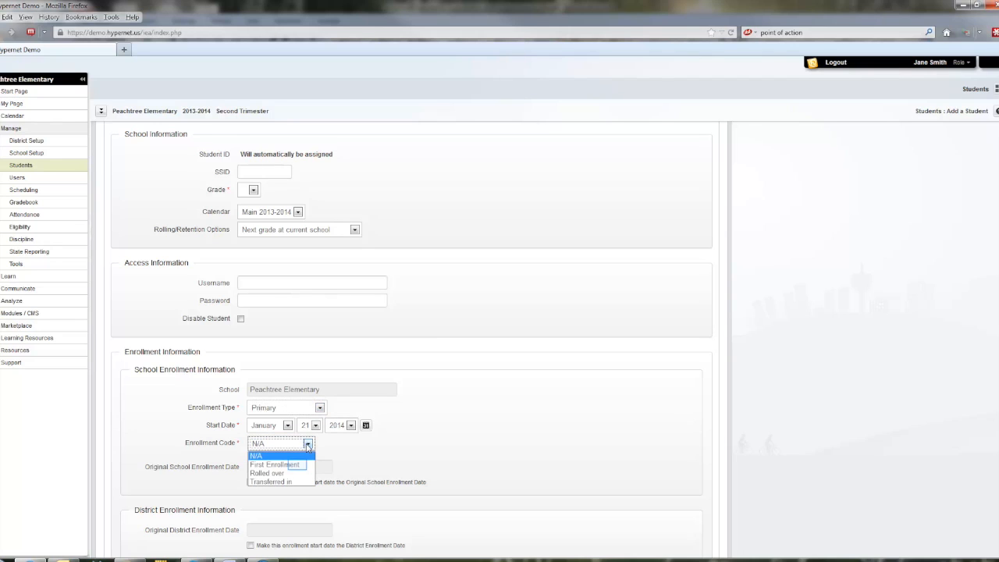
{"action": "left_click", "coordinate": [299, 465]}
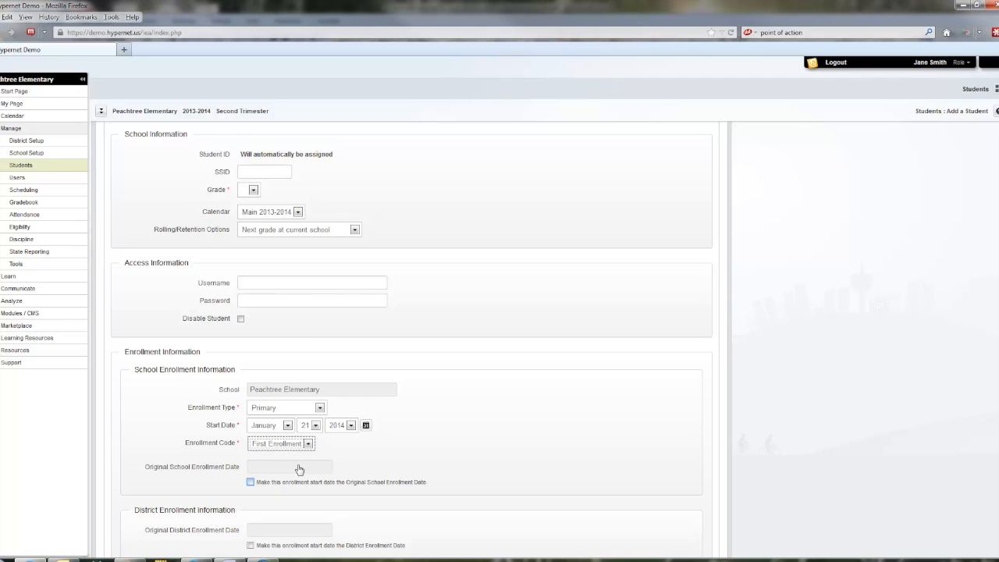
Step: Make the enrollment start date both the original school and the district enrollment date, and acknowledge the notice
{"action": "left_click", "coordinate": [250, 482]}
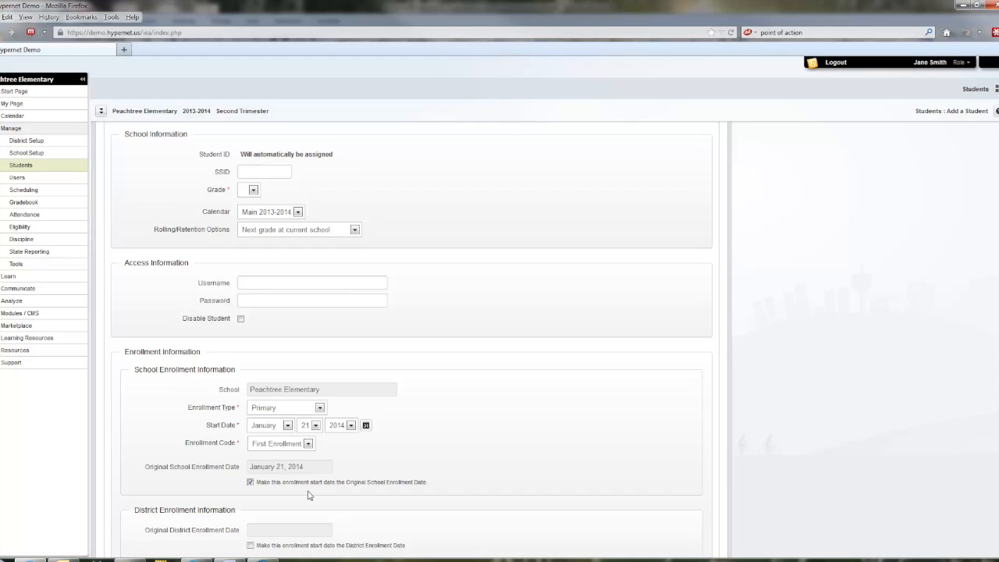
{"action": "scroll", "coordinate": [303, 496], "scroll_direction": "down", "scroll_amount": 2}
{"action": "left_click", "coordinate": [251, 468]}
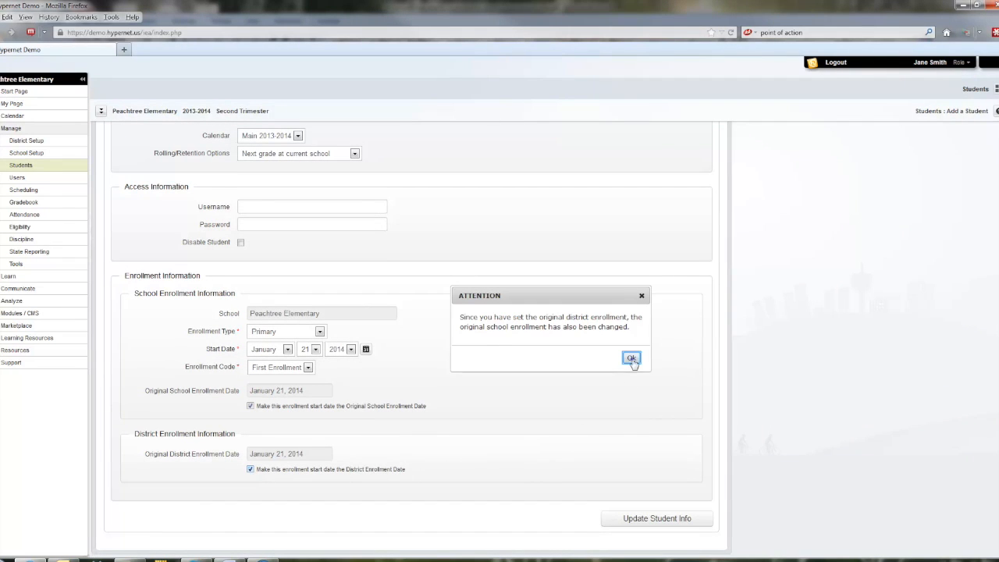
{"action": "left_click", "coordinate": [631, 359]}
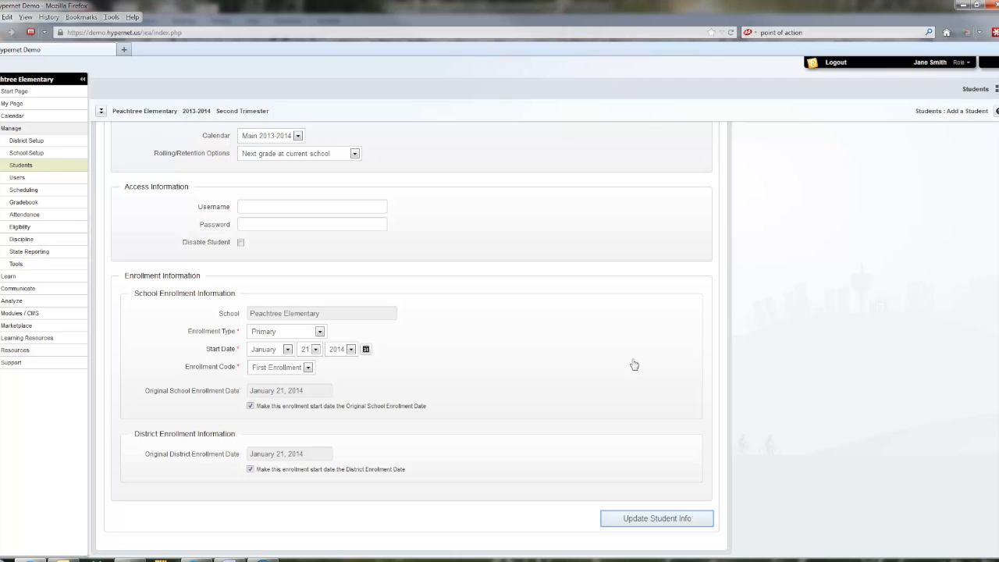
Step: Set the student's required grade to 4 and save the new student record
{"action": "left_click", "coordinate": [661, 521]}
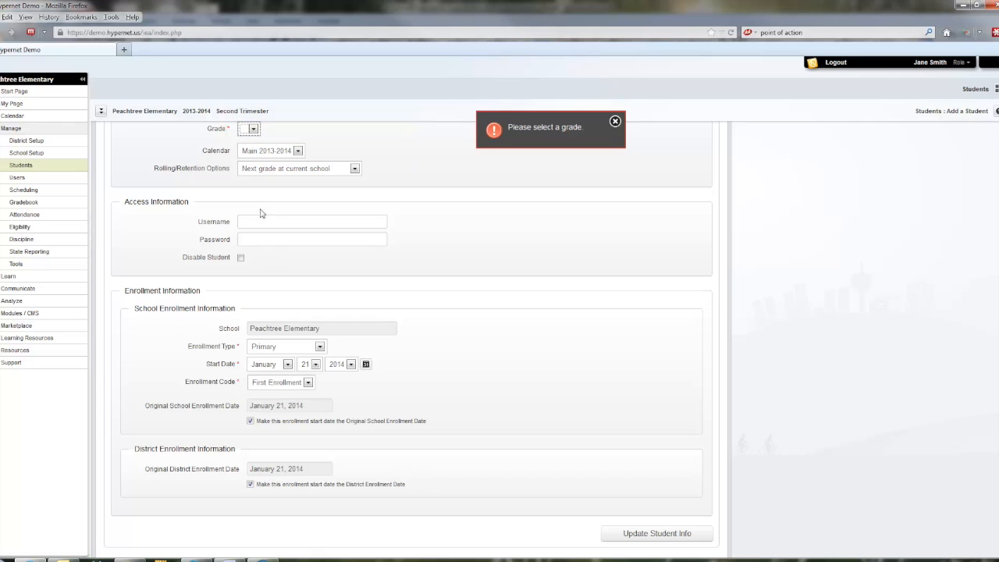
{"action": "left_click", "coordinate": [254, 130]}
{"action": "left_click", "coordinate": [250, 186]}
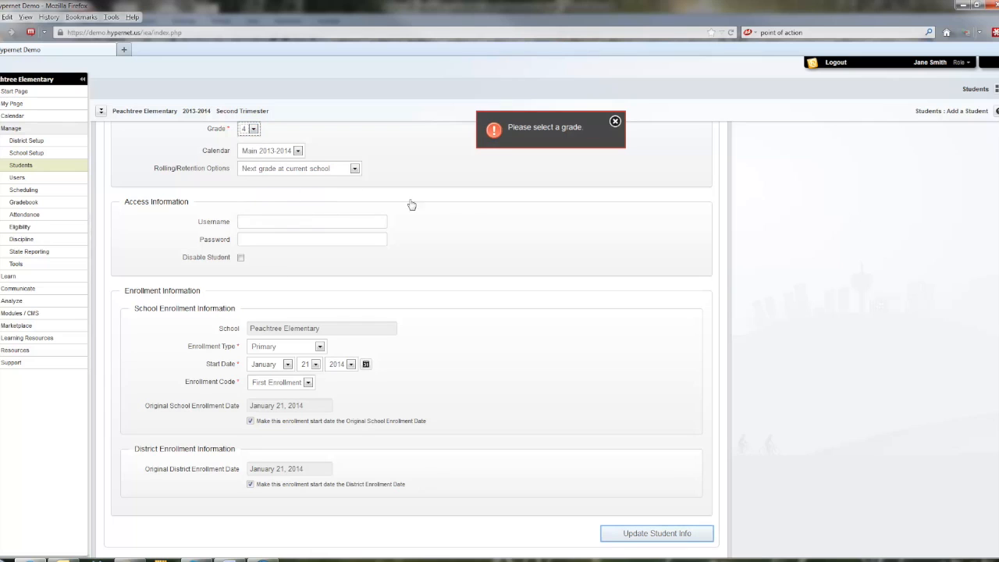
{"action": "left_click", "coordinate": [659, 534]}
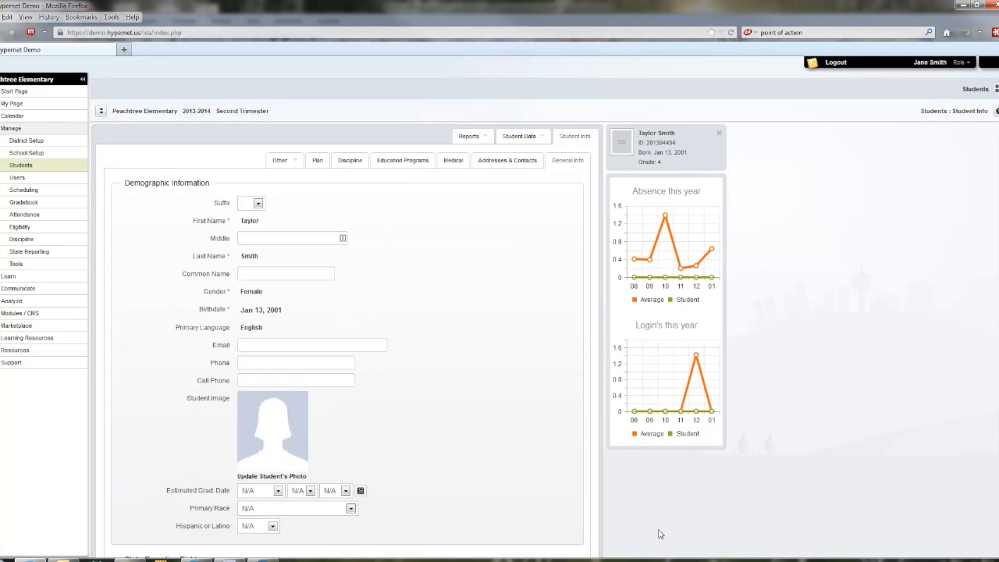